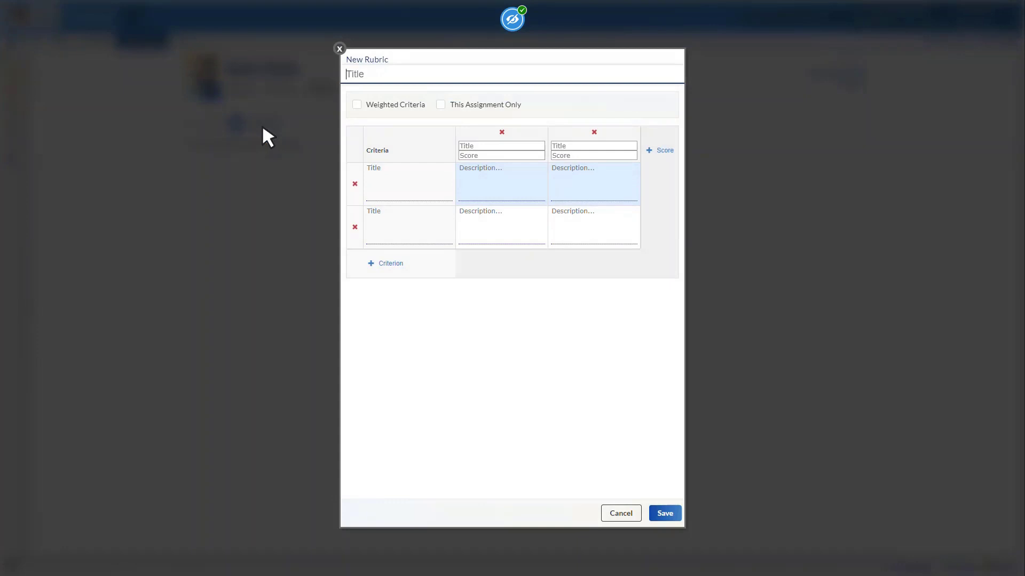
- Title the new rubric "Science Project"
left_click(374, 75)
type("Science Project")
- Try the Weighted Criteria and This Assignment Only options one after the other, turning each off again
left_click(356, 105)
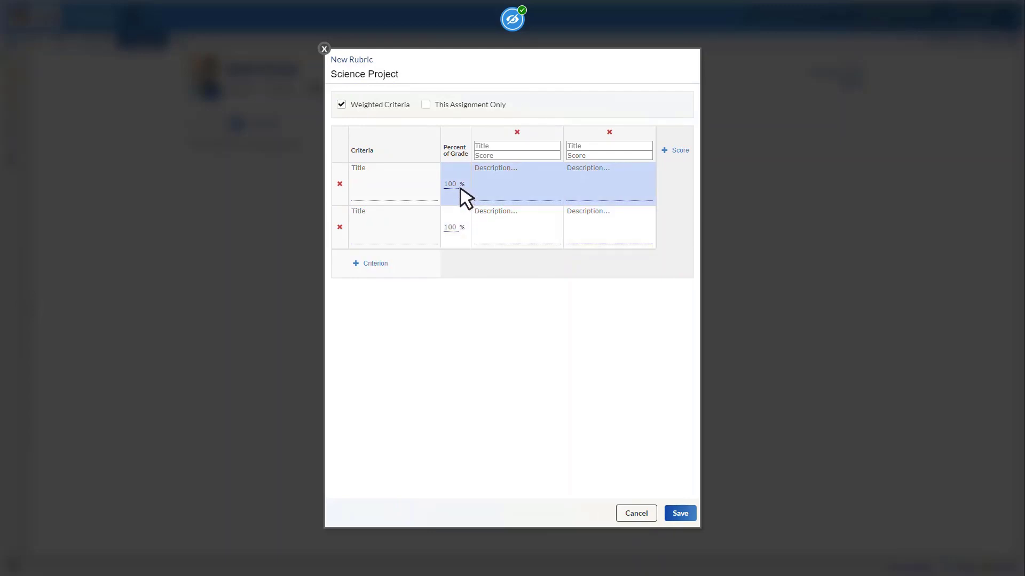
left_click(341, 104)
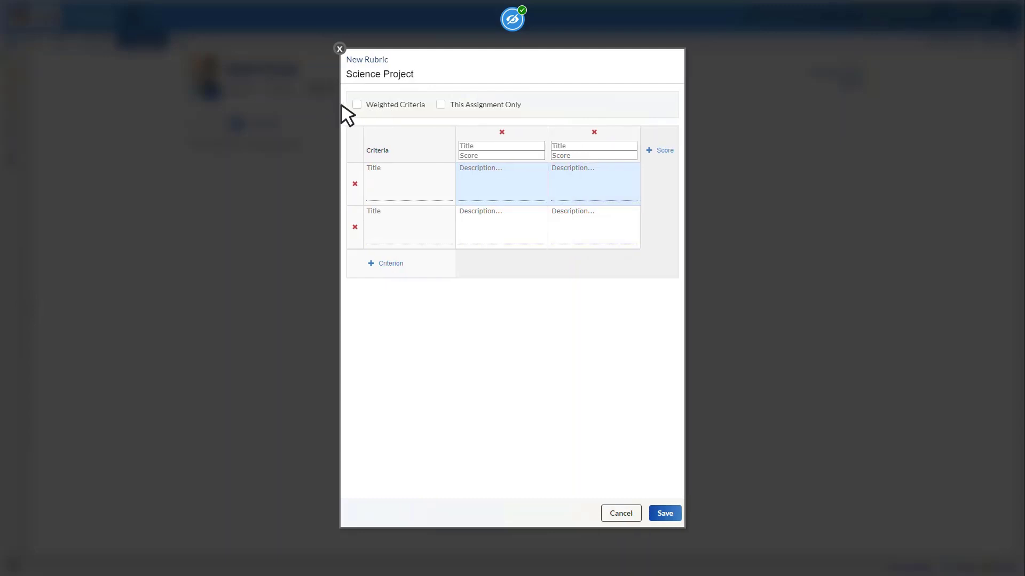
left_click(440, 105)
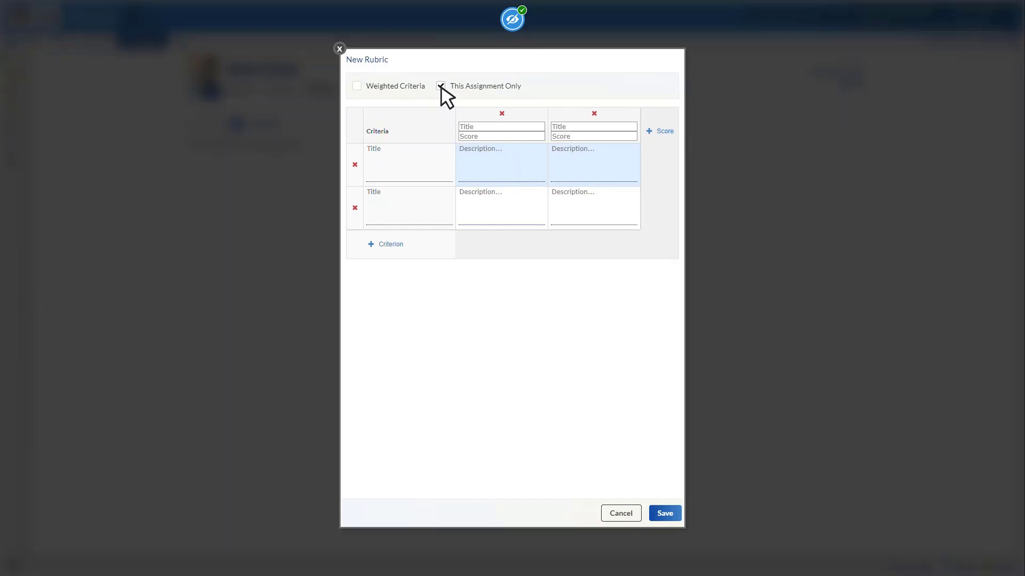
left_click(441, 88)
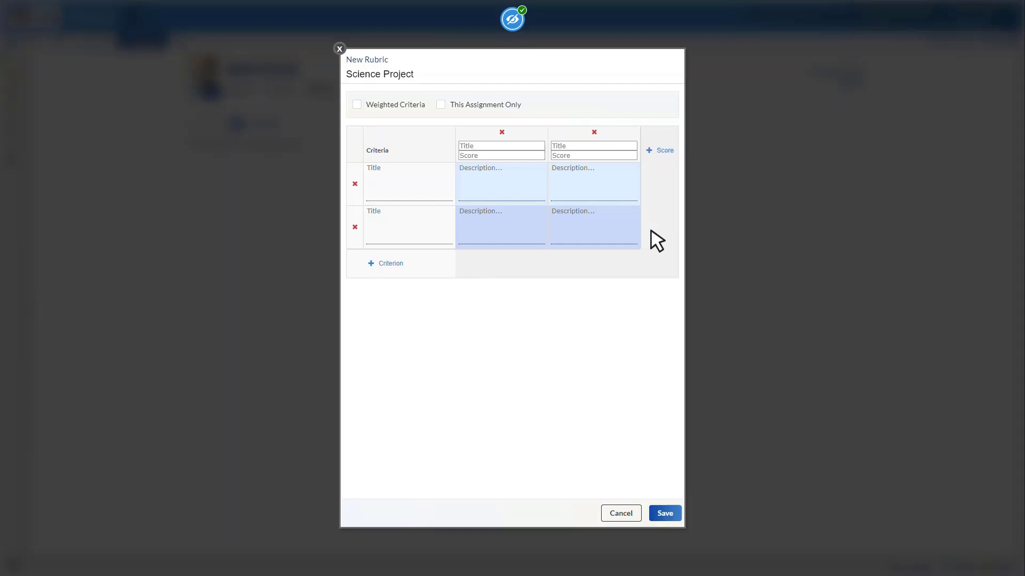
- Add two more criterion rows and three more score columns to the rubric grid
left_click(404, 273)
left_click(404, 307)
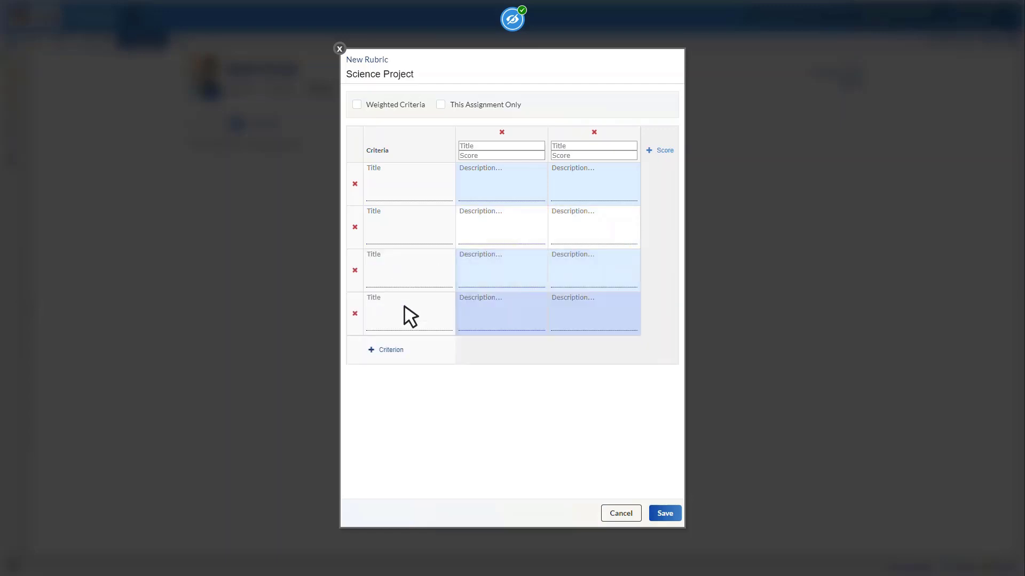
left_click(662, 150)
left_click(703, 151)
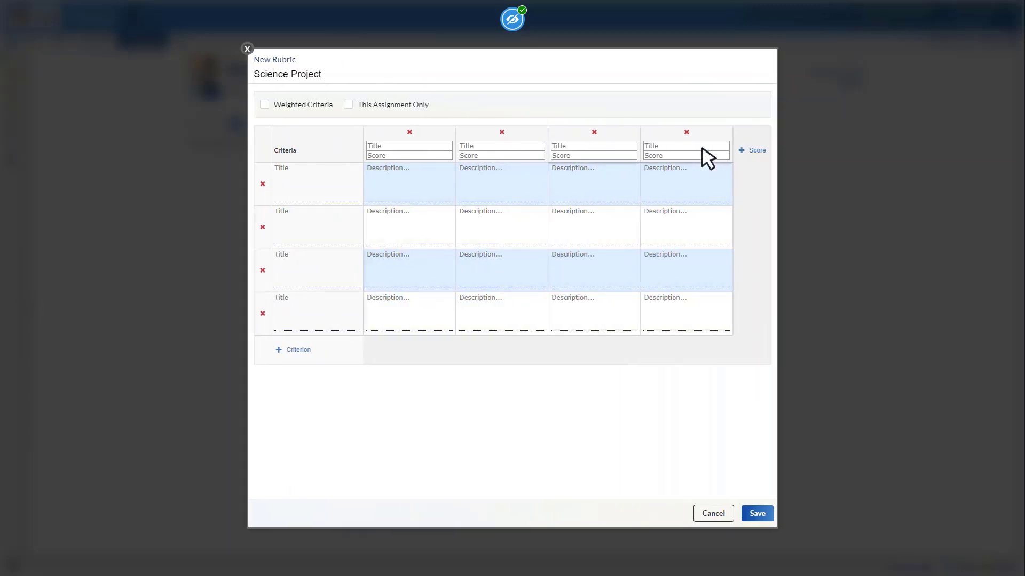
left_click(758, 151)
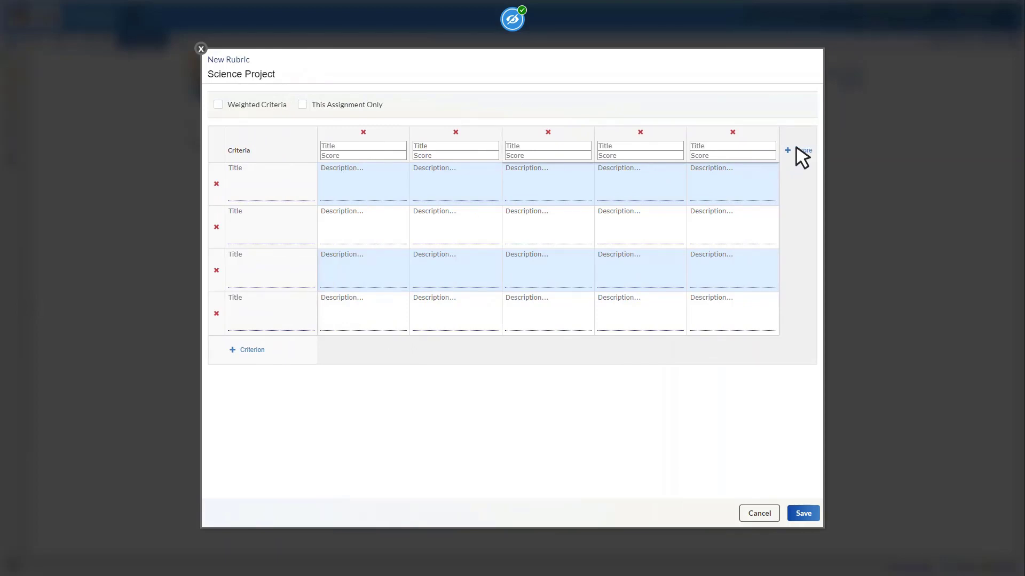
- Title the four criteria rows "Investigation Question", "Prediction", "Lab Work" and "Results/ Data"
left_click(272, 183)
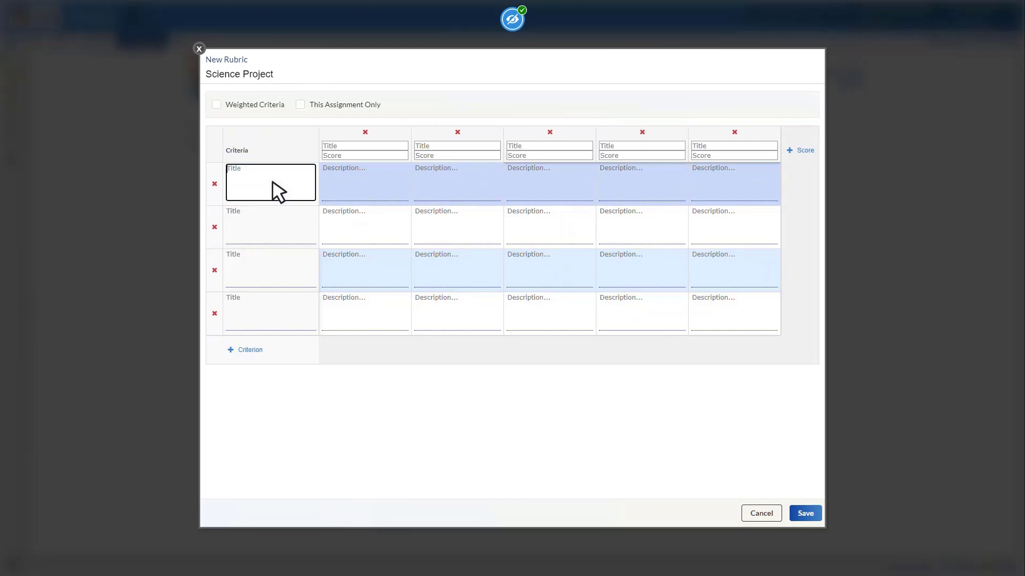
type("investigation Question")
left_click(256, 219)
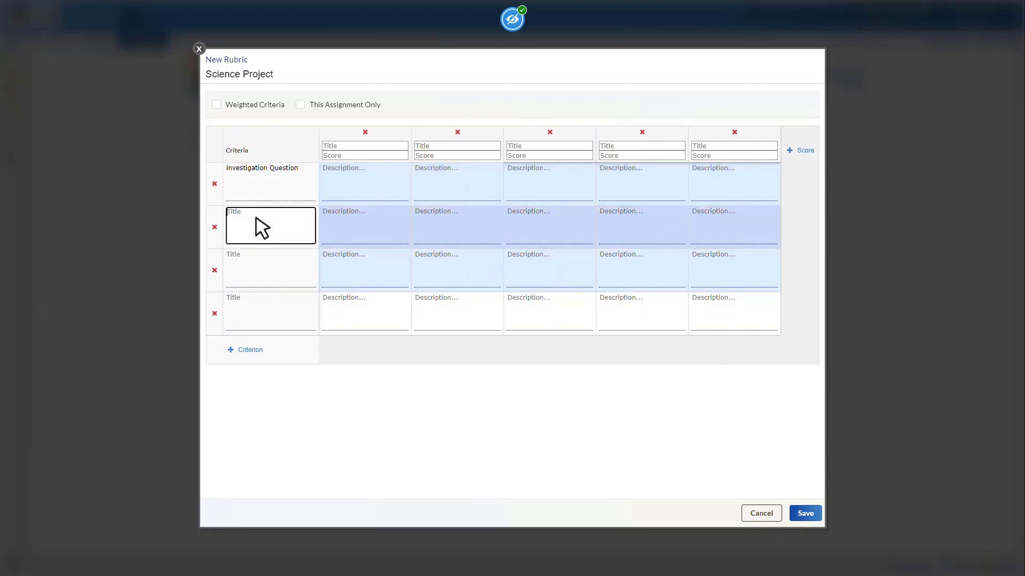
type("Prediction")
left_click(255, 265)
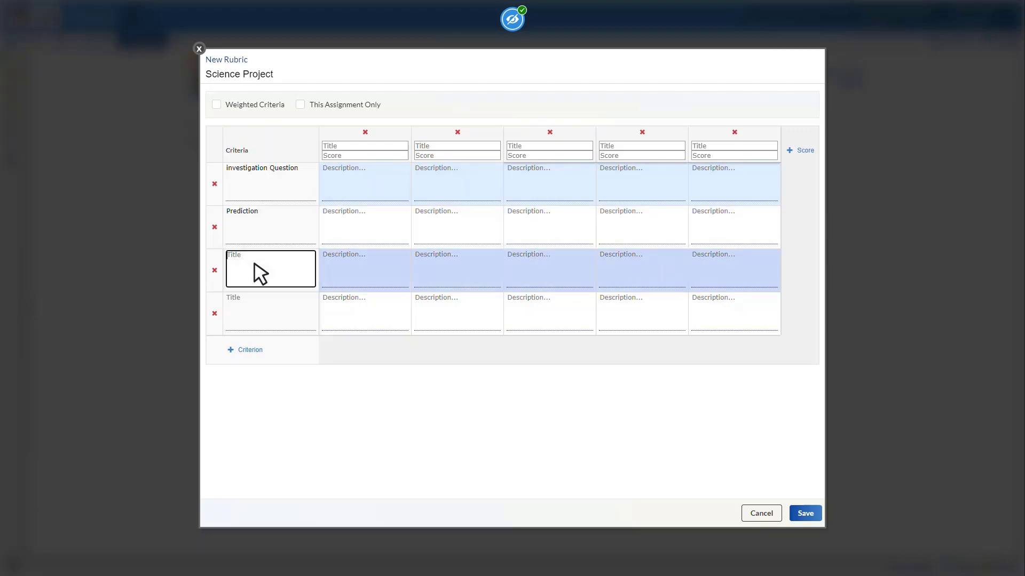
type("Lab Work")
left_click(256, 304)
type("R")
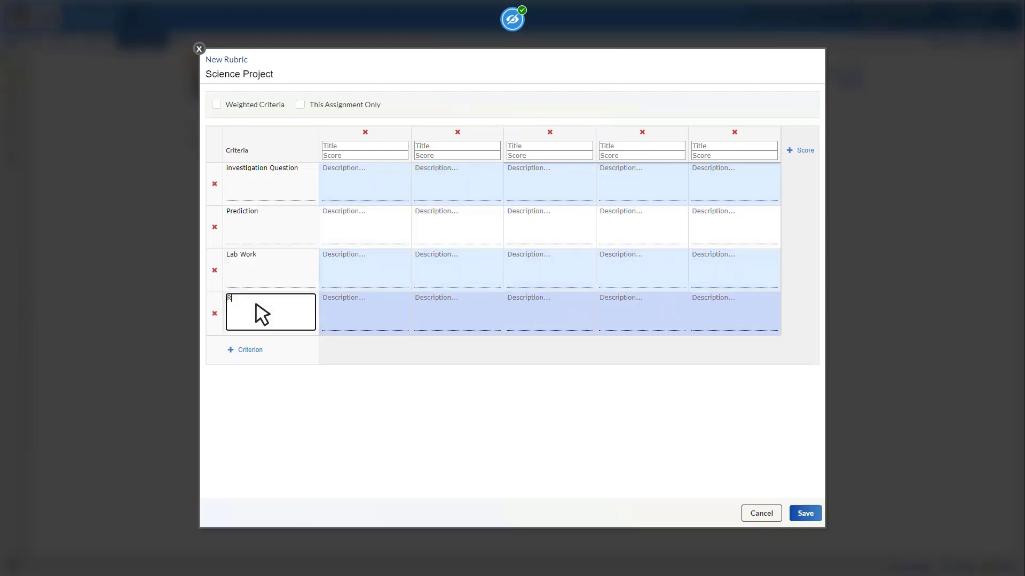
type("esults/ Data")
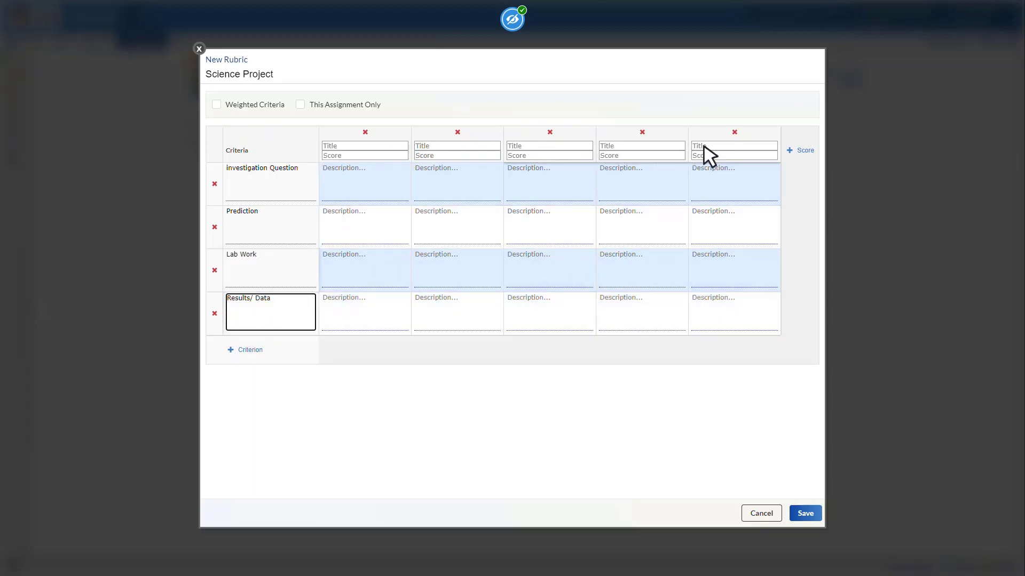
- Title the first score column "Exceeds expectations- 4" and set its score to 4
left_click(341, 148)
type("Exce")
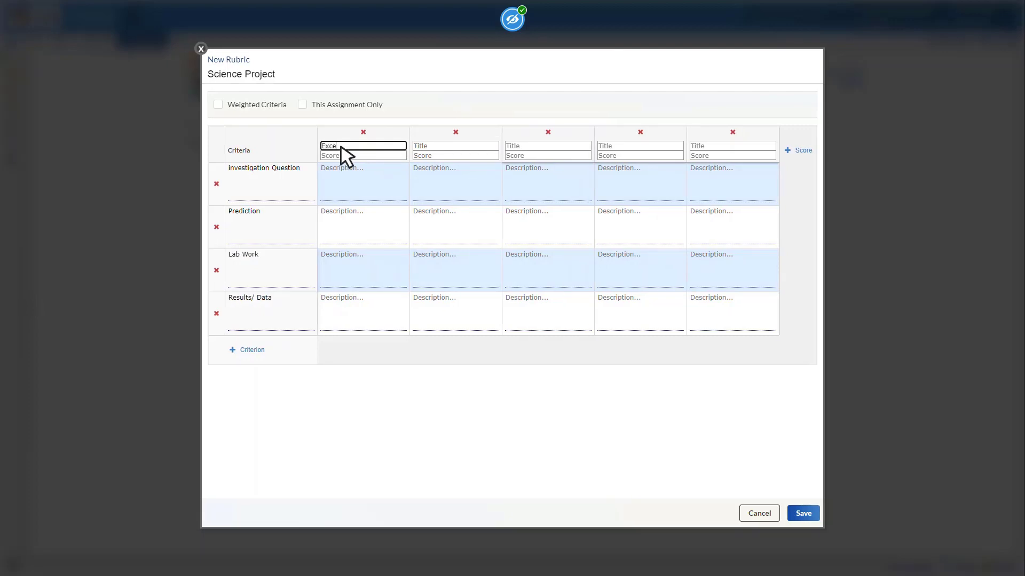
type("eds expectations")
type("- 4")
left_click(343, 157)
type("4")
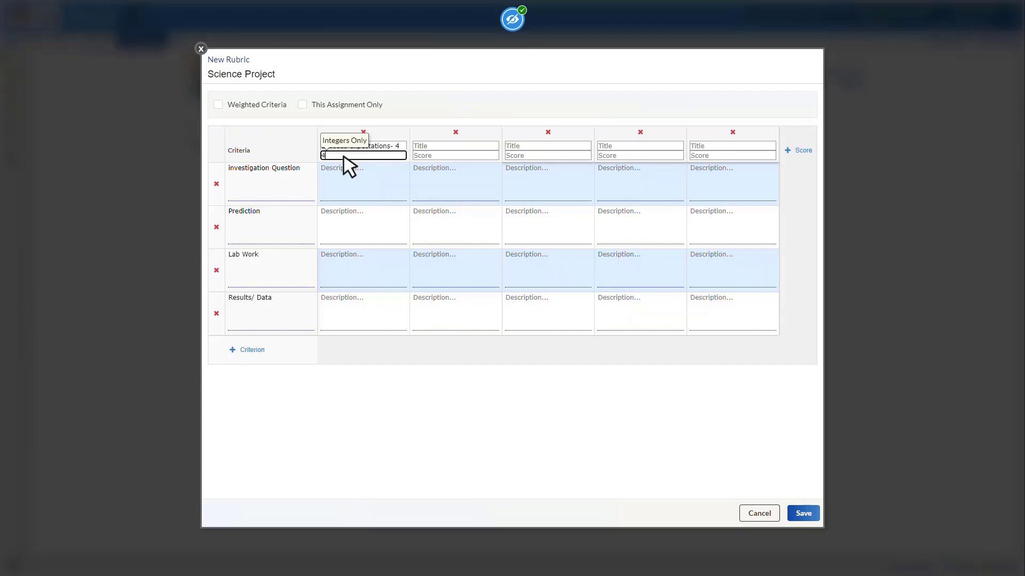
- Title the second score column "Meets expectations-3" and set its score to 3
left_click(417, 146)
type("Meets ")
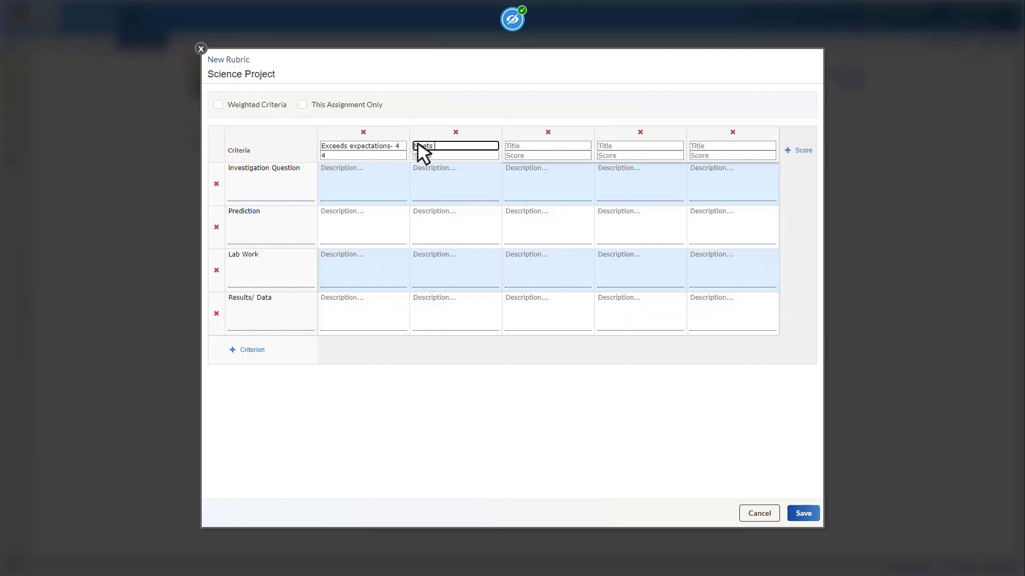
type("expectations-3")
left_click(436, 156)
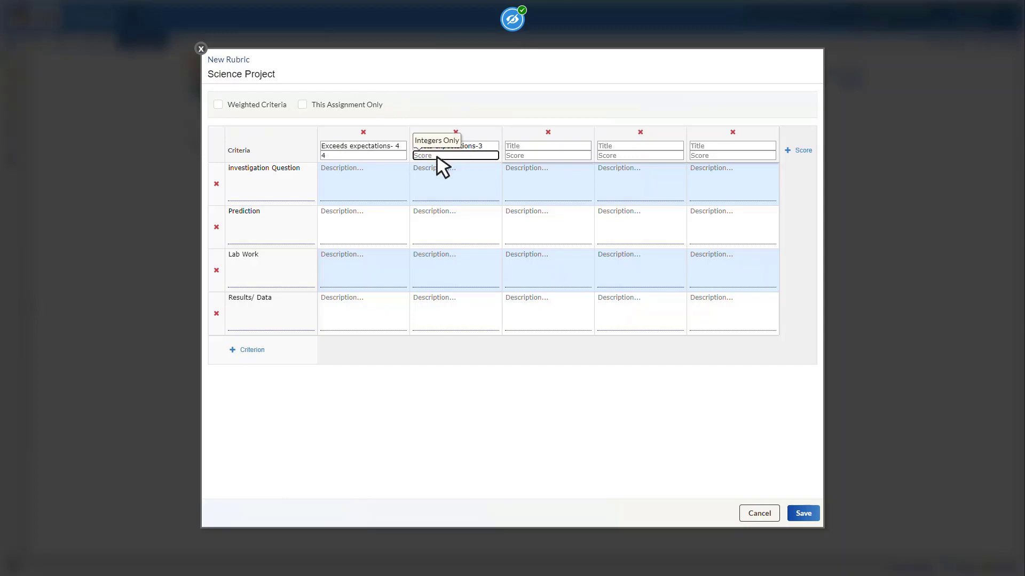
type("3")
- Title the third score column "Approaching expectations-2" and set its score to 2
left_click(559, 145)
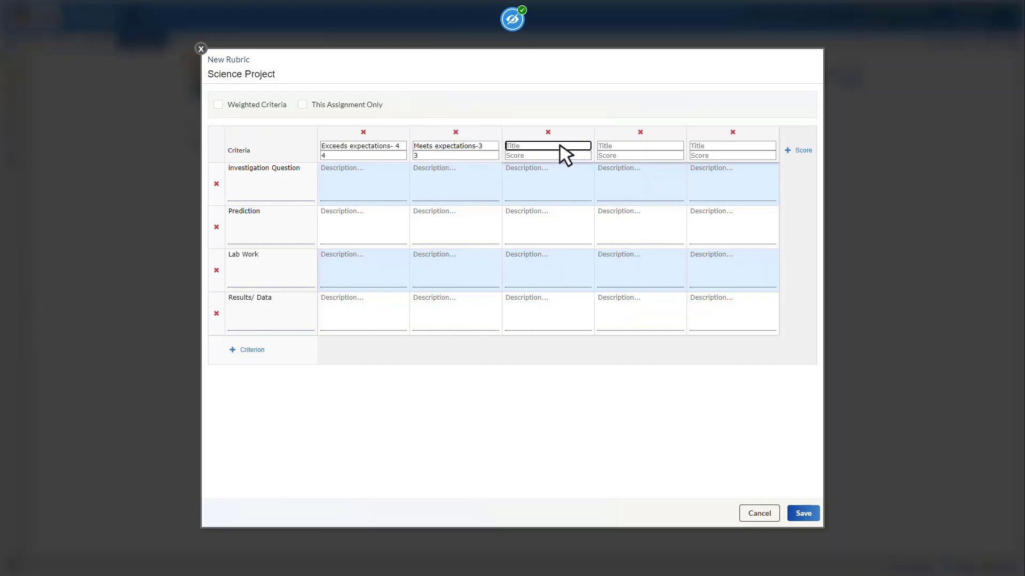
type("Approaching expectations-2")
left_click(557, 154)
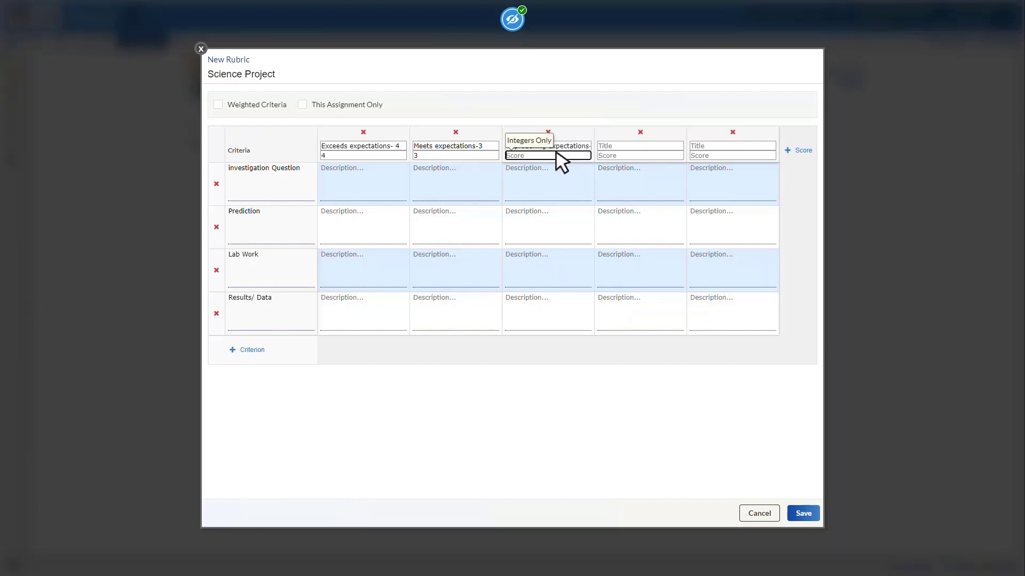
type("2")
- Title the fourth score column "Below expectations-1" and set its score to 1
left_click(620, 146)
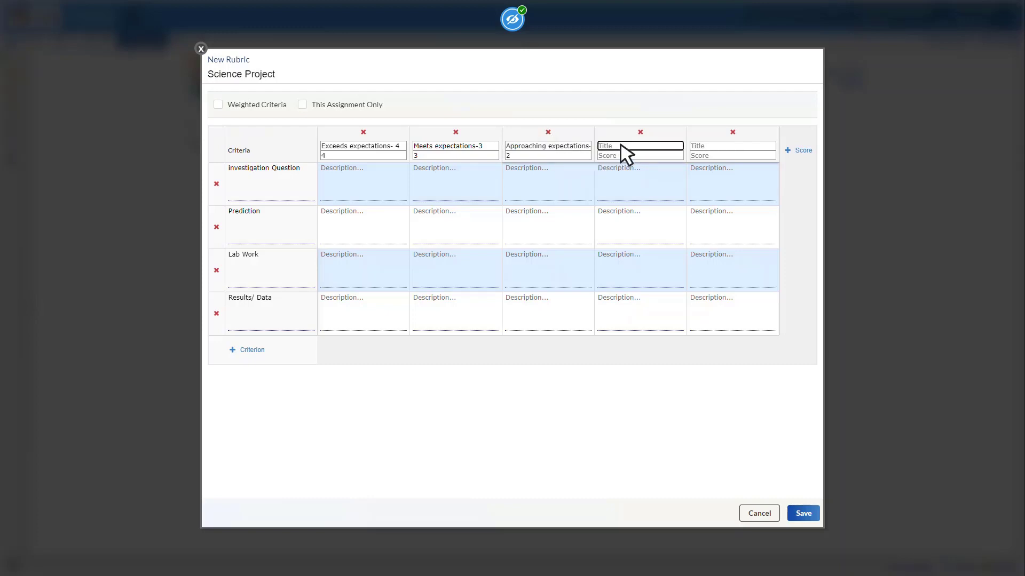
type("Below expectations-1")
left_click(622, 158)
type("1")
- Title the fifth score column "No Evidence- 0" and set its score to 0
left_click(720, 146)
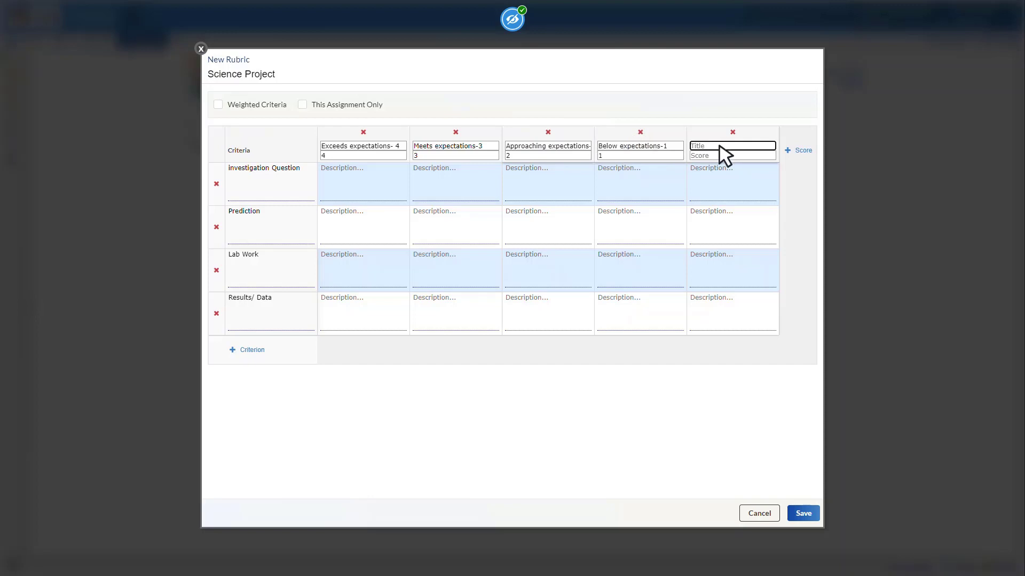
type("Np")
key("BackSpace")
type("o Evidence- 0")
left_click(718, 155)
type("0")
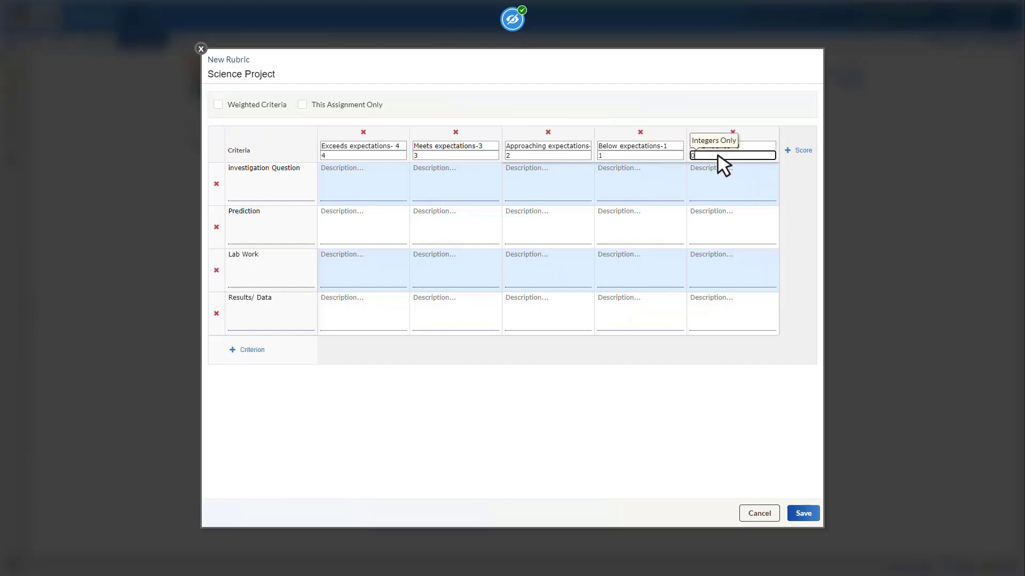
- Fill in the description of each criterion at every score level, with "Did not attempt" throughout the No Evidence column, and save the rubric
left_click(348, 192)
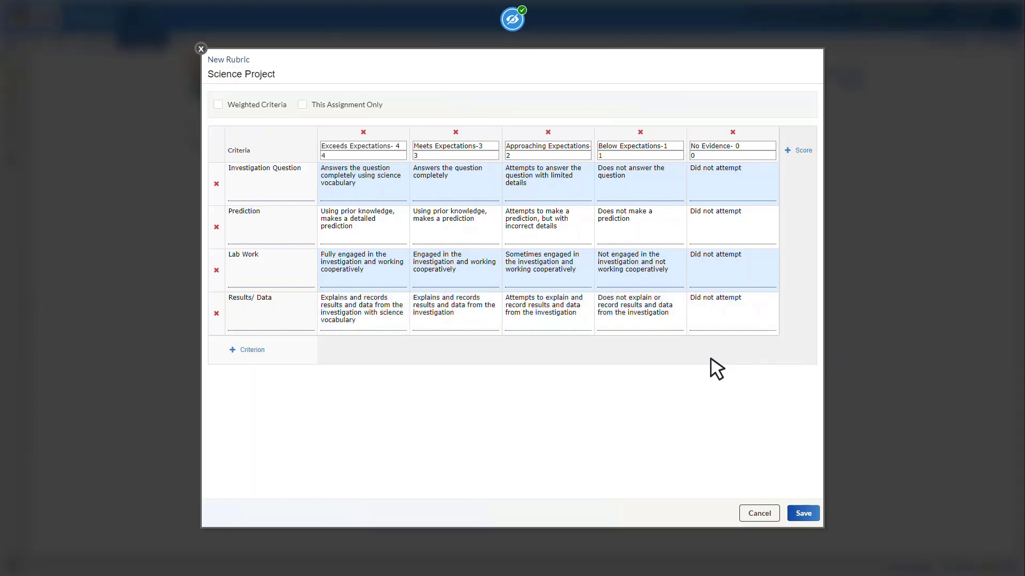
left_click(727, 271)
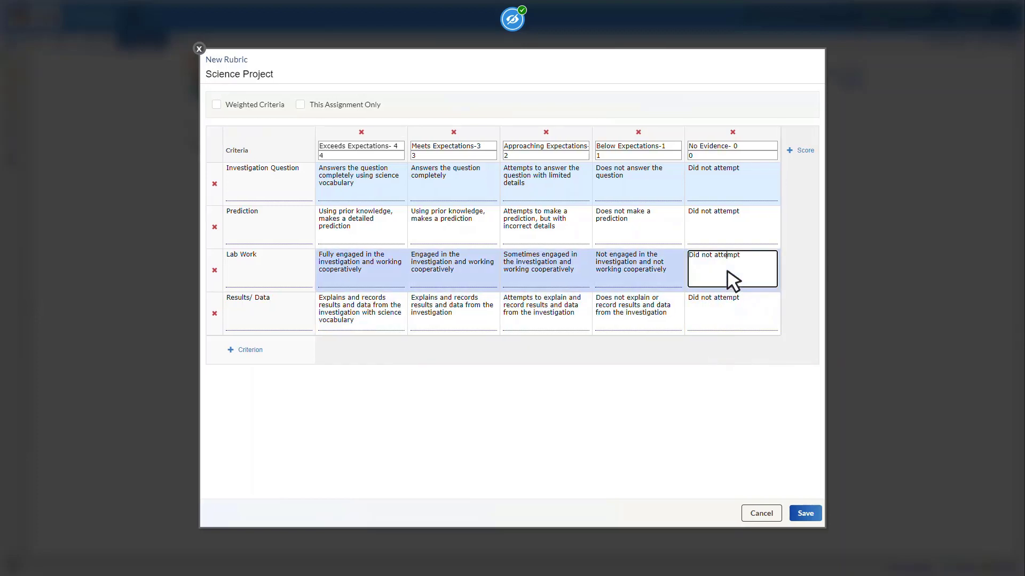
left_click(459, 216)
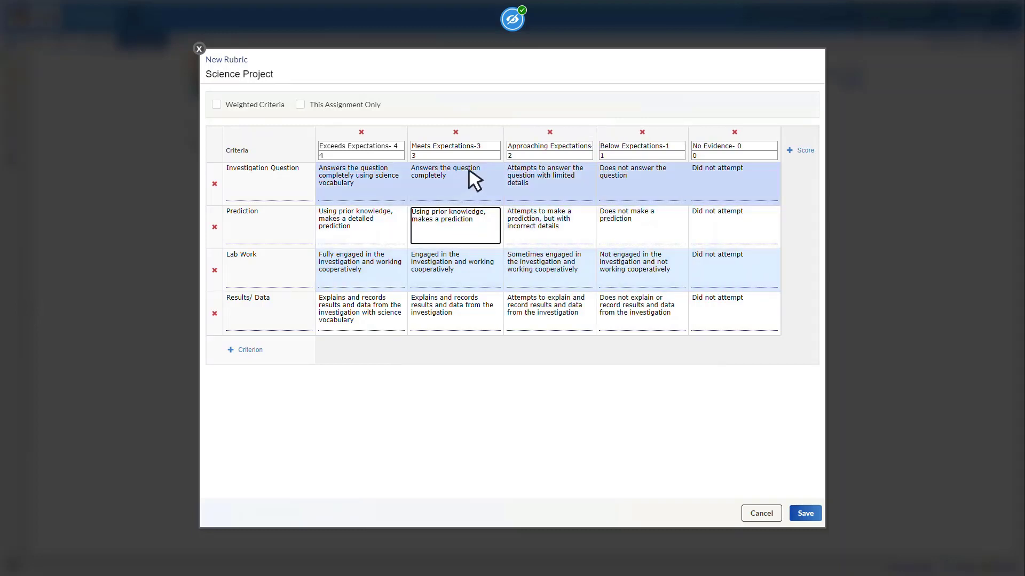
left_click(520, 147)
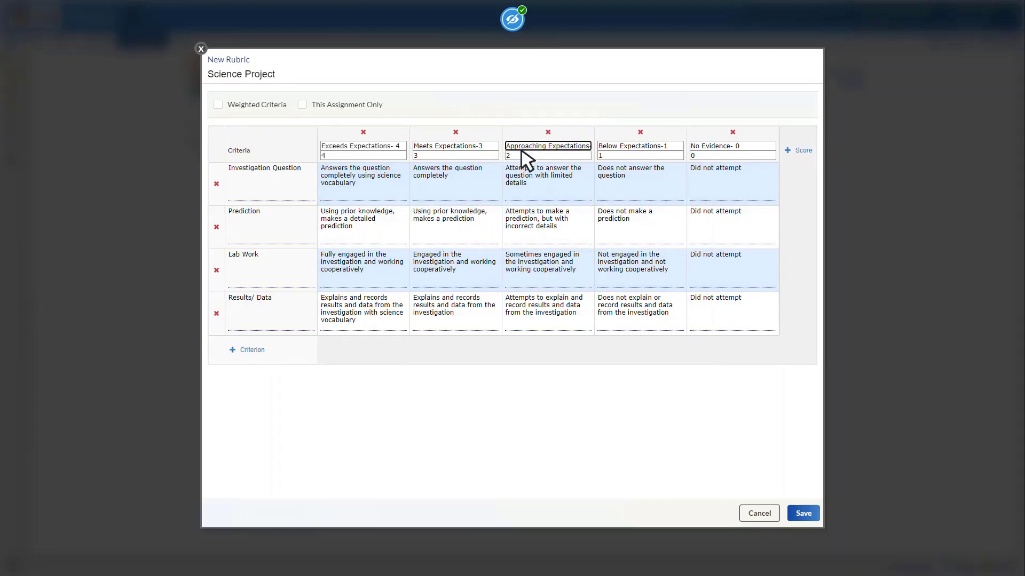
left_click(803, 513)
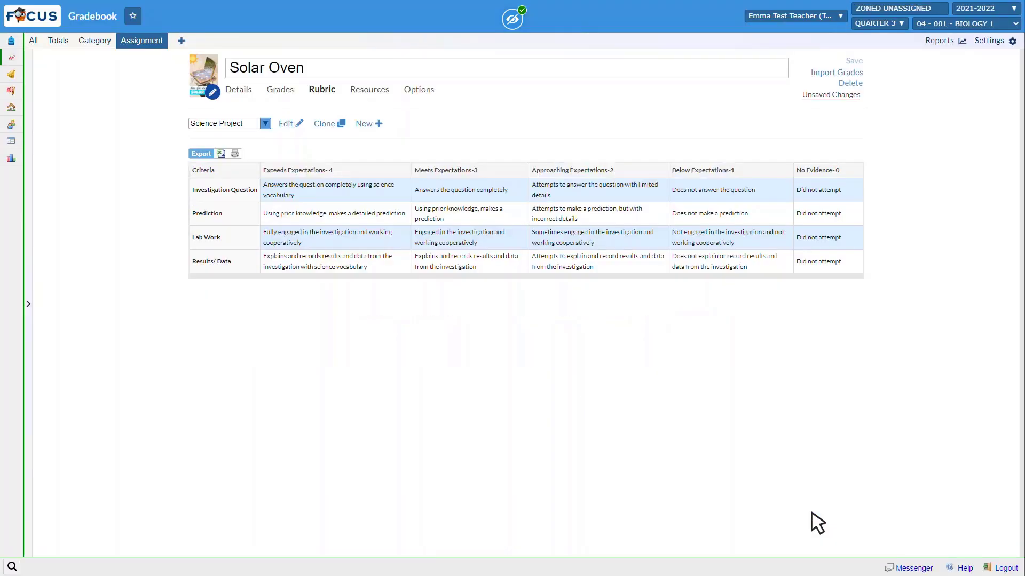